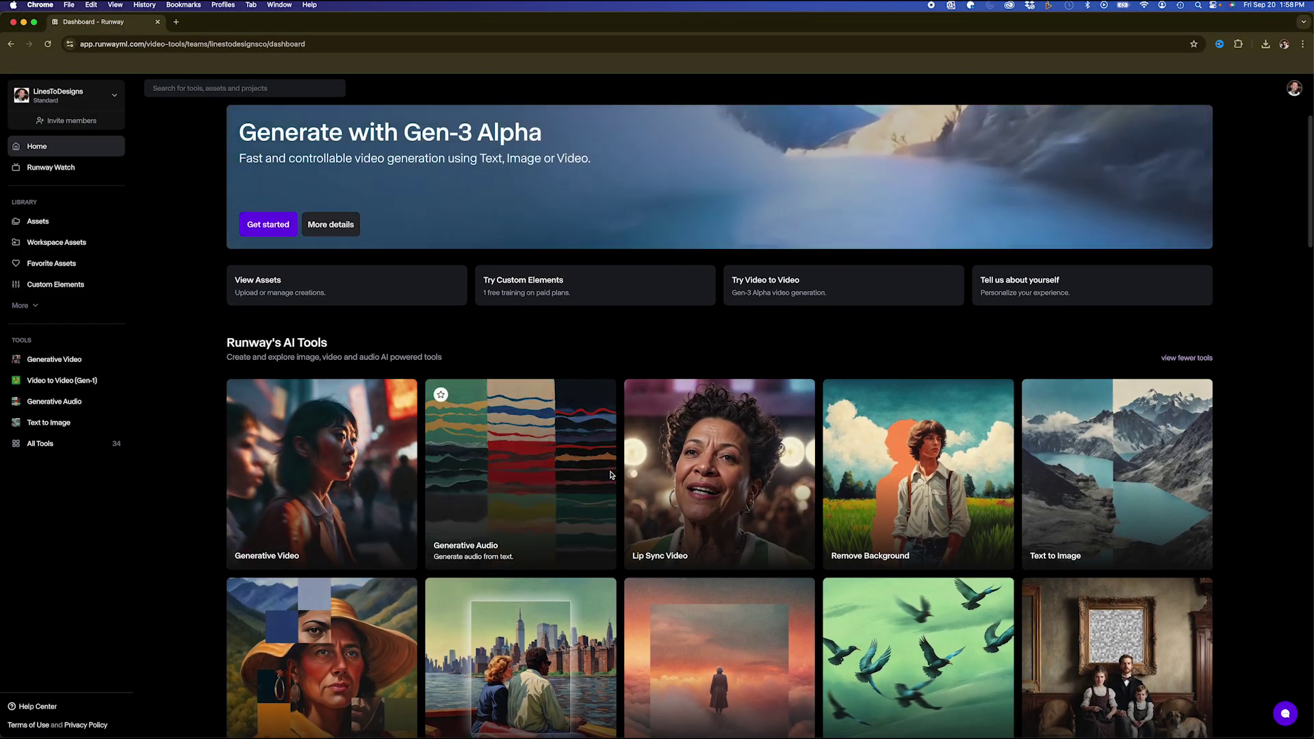
# Step: Scroll through Runway's Gen-3 Alpha Generative Video page with its empty prompt
pyautogui.scroll(-10, 616, 410)
pyautogui.scroll(-3, 633, 474)
pyautogui.scroll(7, 634, 474)
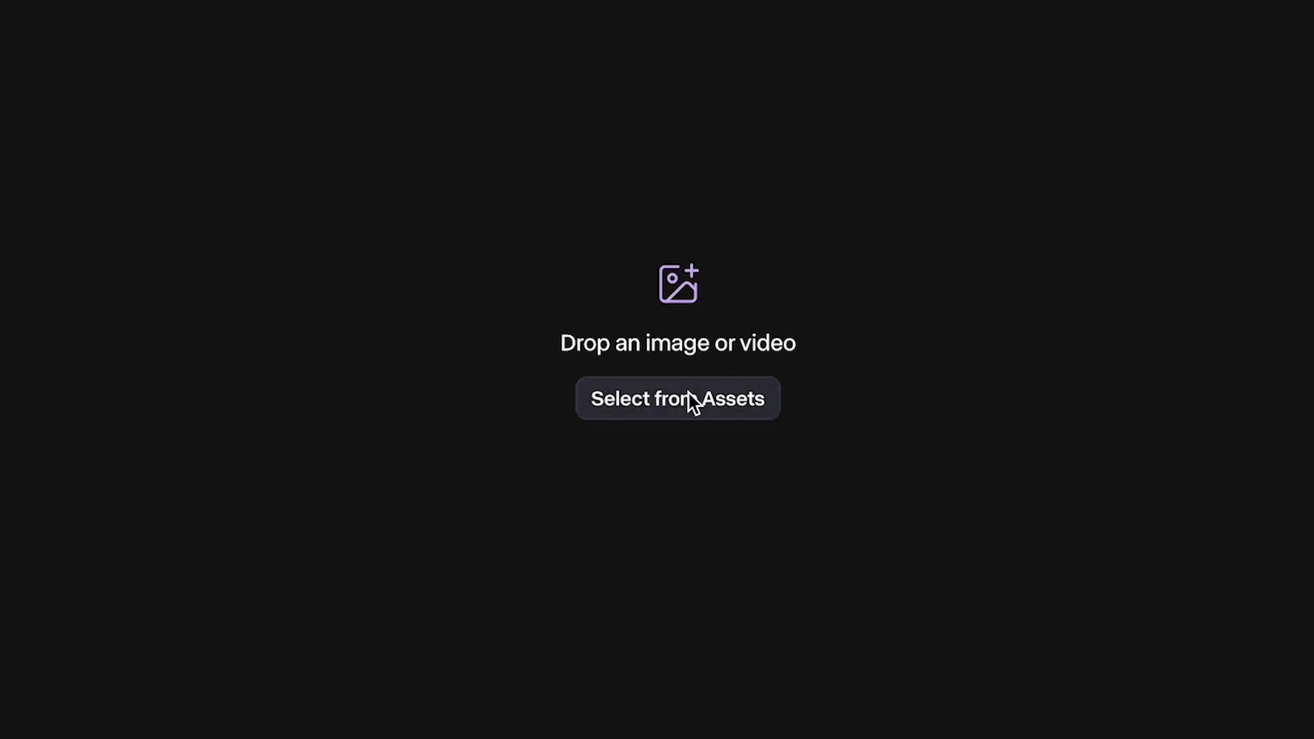
# Step: Load the woman-walking clip from Assets and step through the desert, neon-city and icy-water variants
pyautogui.click(344, 343)
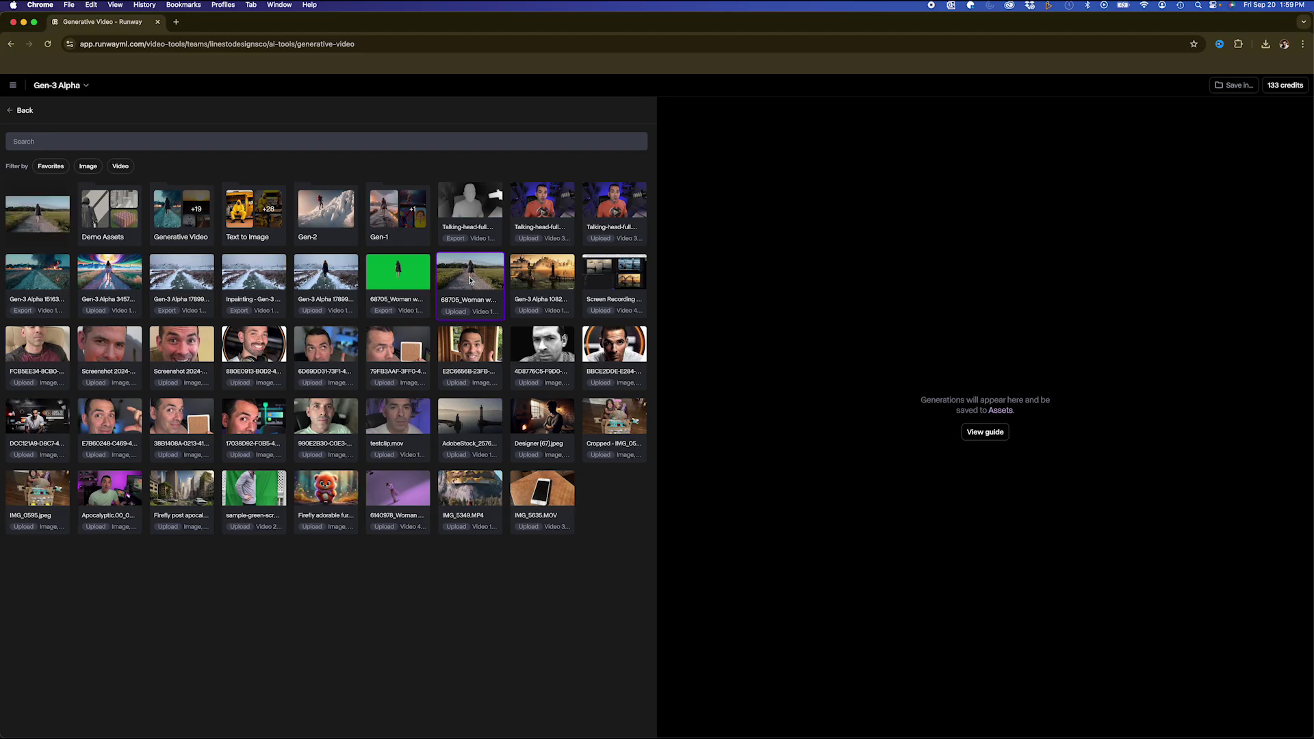
pyautogui.click(471, 282)
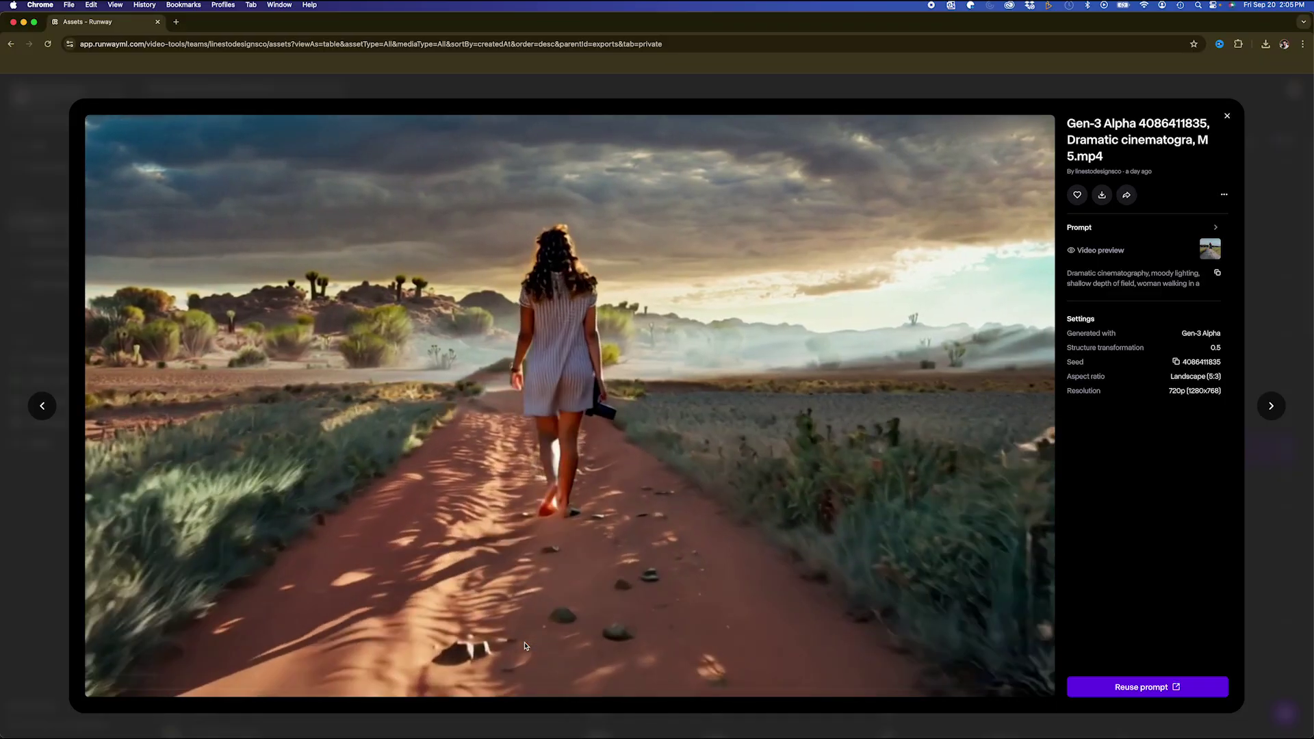
pyautogui.press('Right')
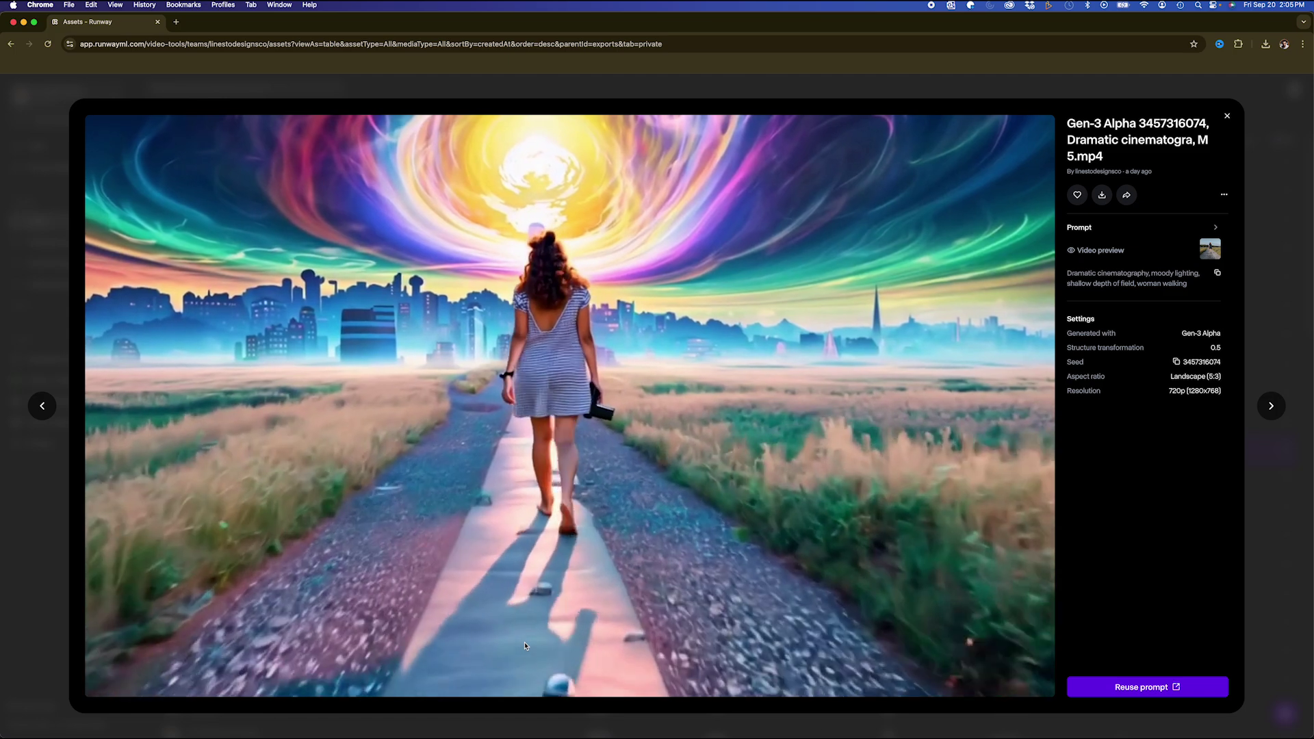
pyautogui.press('Right')
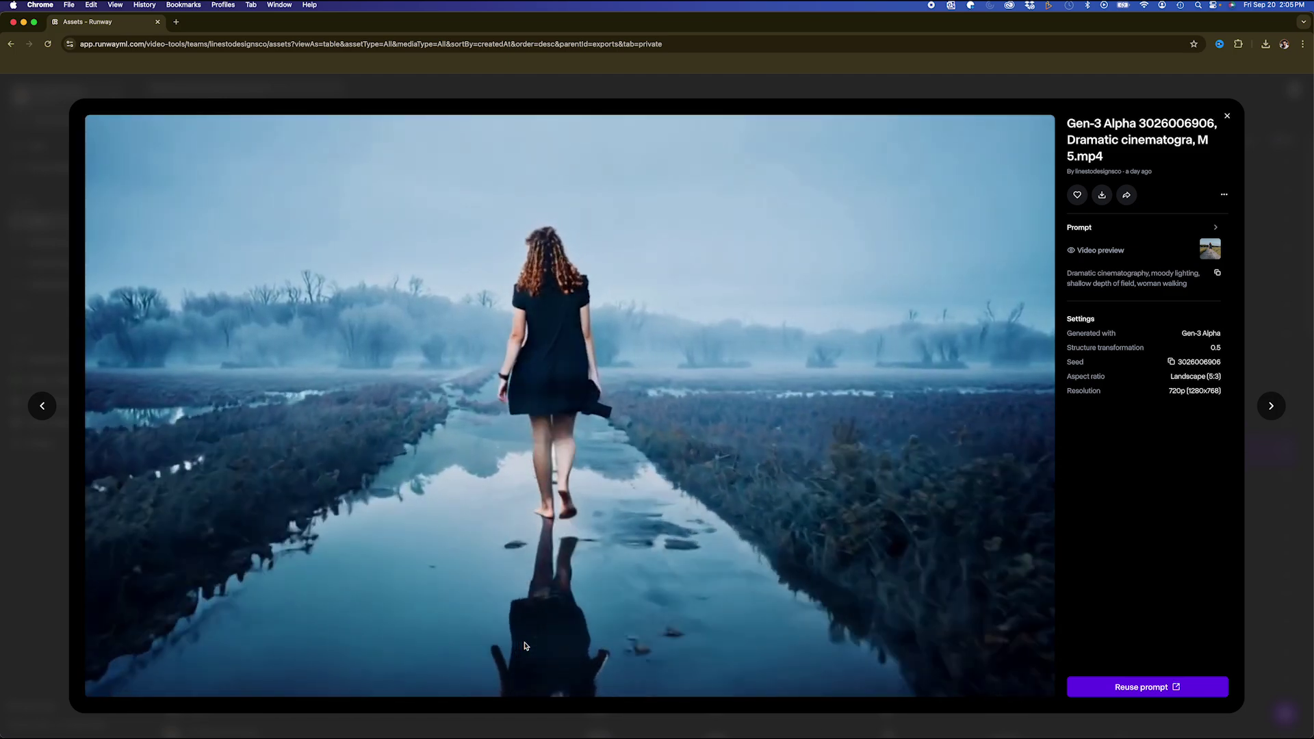
pyautogui.press('Right')
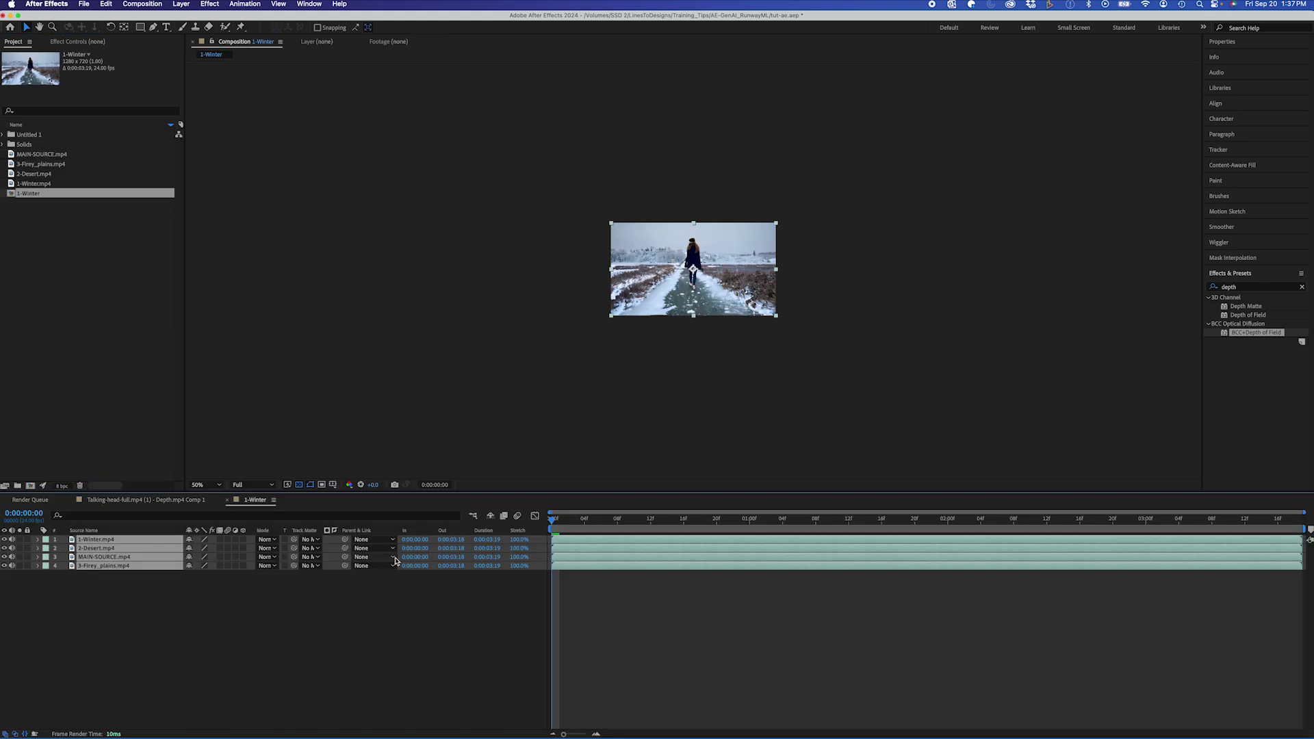
# Step: Fit the 1-Winter view to the viewer, preview it, and move MAIN-SOURCE.mp4 to the top with a closed mask
pyautogui.click(468, 598)
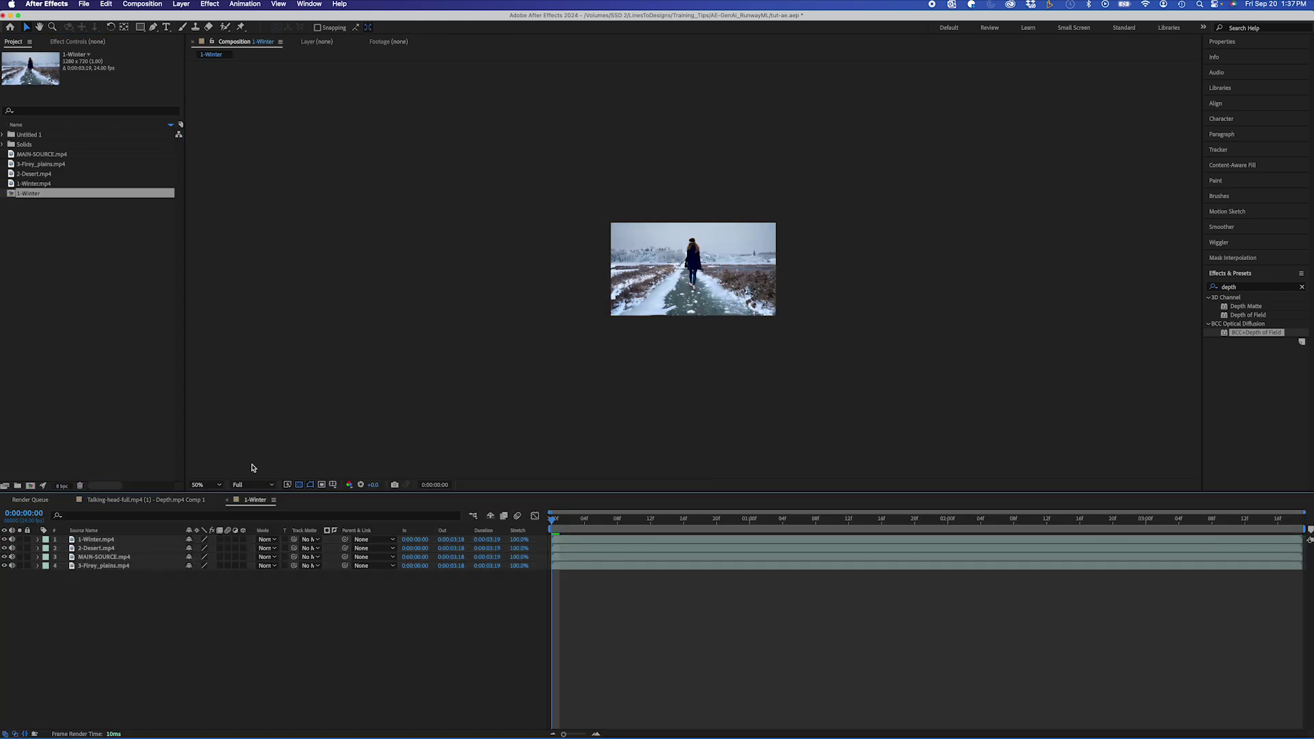
pyautogui.click(203, 485)
pyautogui.click(208, 497)
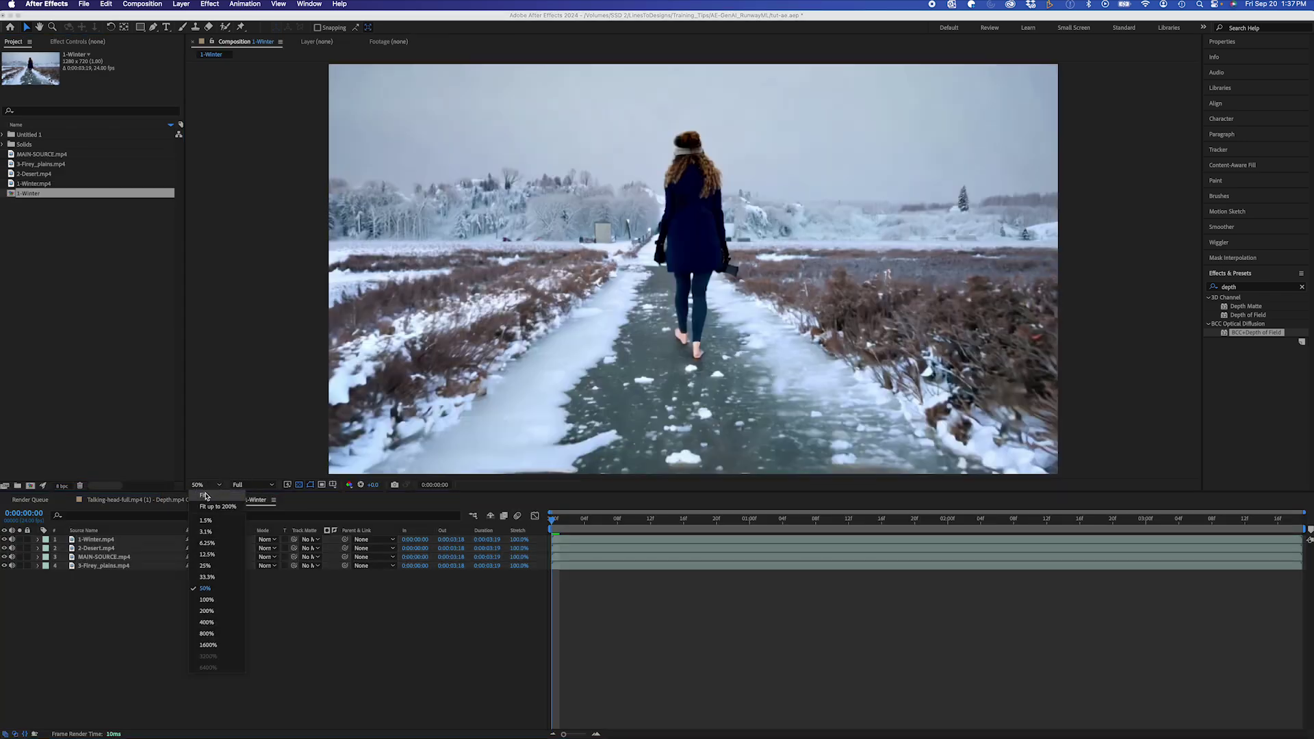
pyautogui.press('space')
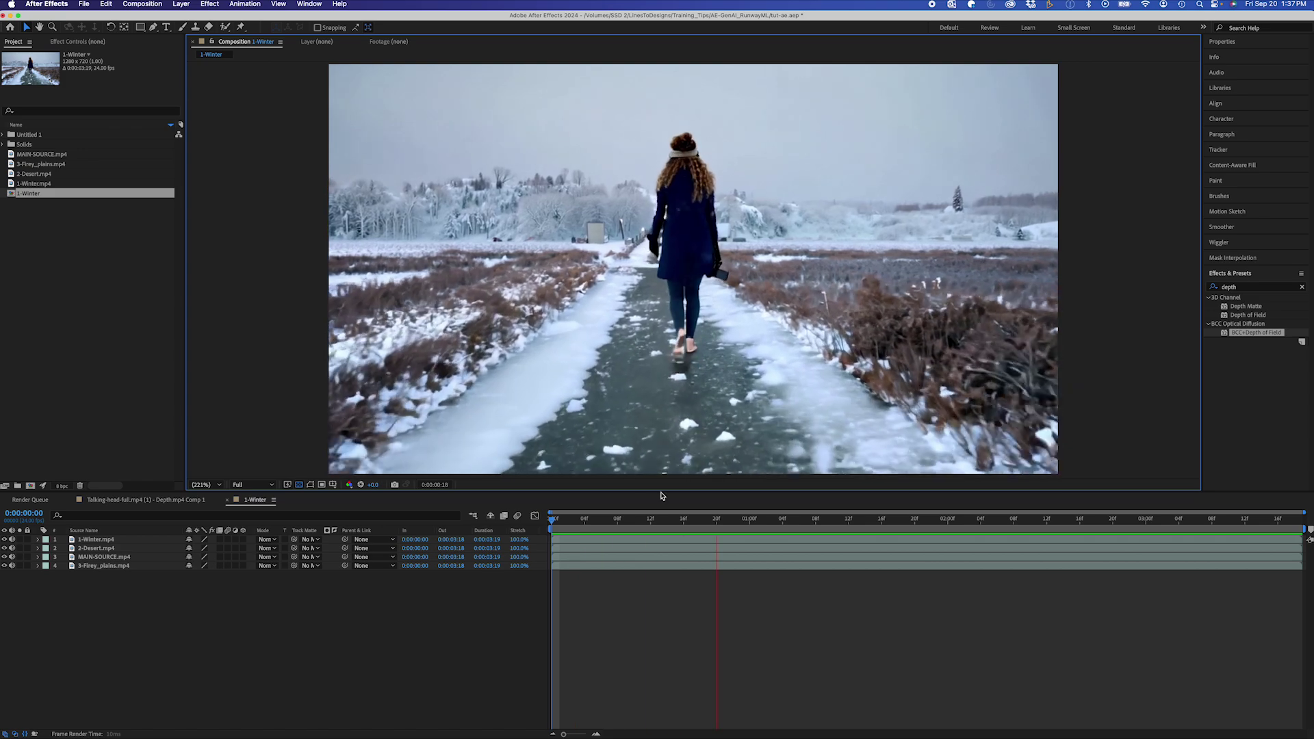
pyautogui.moveTo(96, 556); pyautogui.dragTo(95, 540)
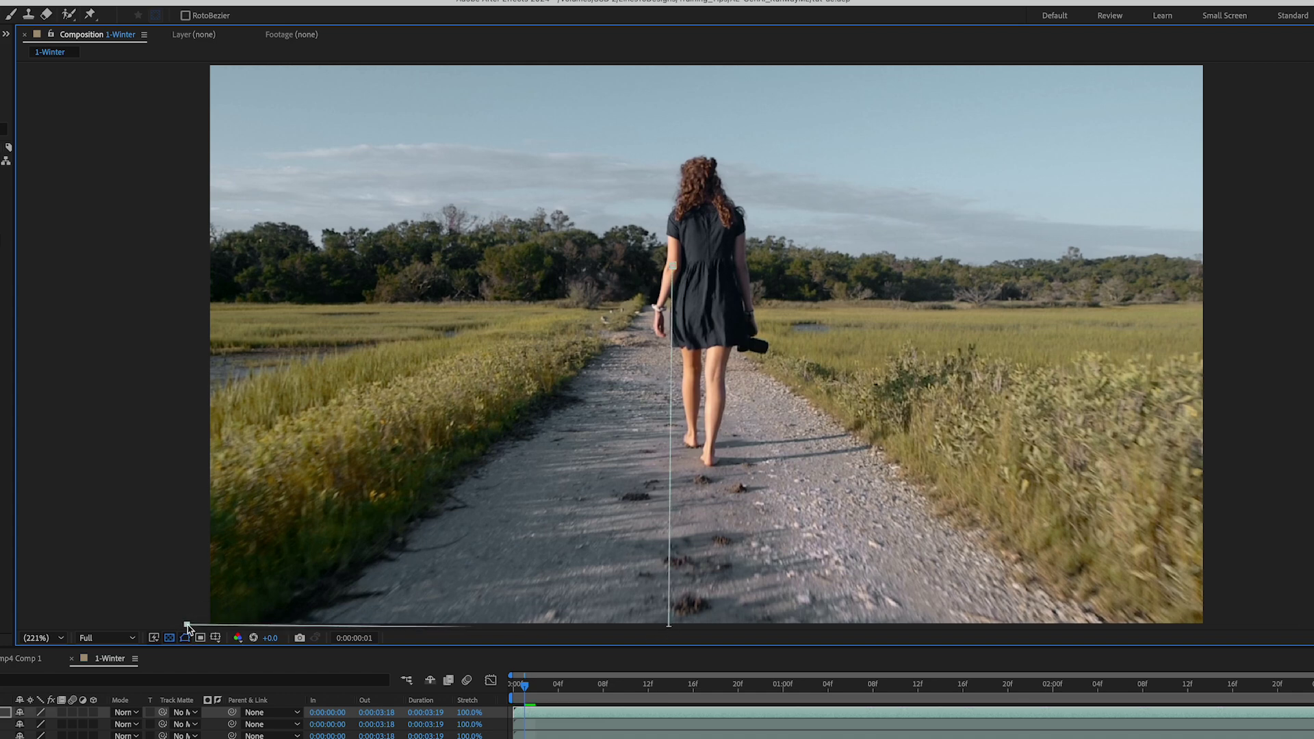
pyautogui.click(662, 255)
# Step: Invert Mask 1 on MAIN-SOURCE.mp4 so winter shows left, feathered to 61 pixels
pyautogui.click(224, 549)
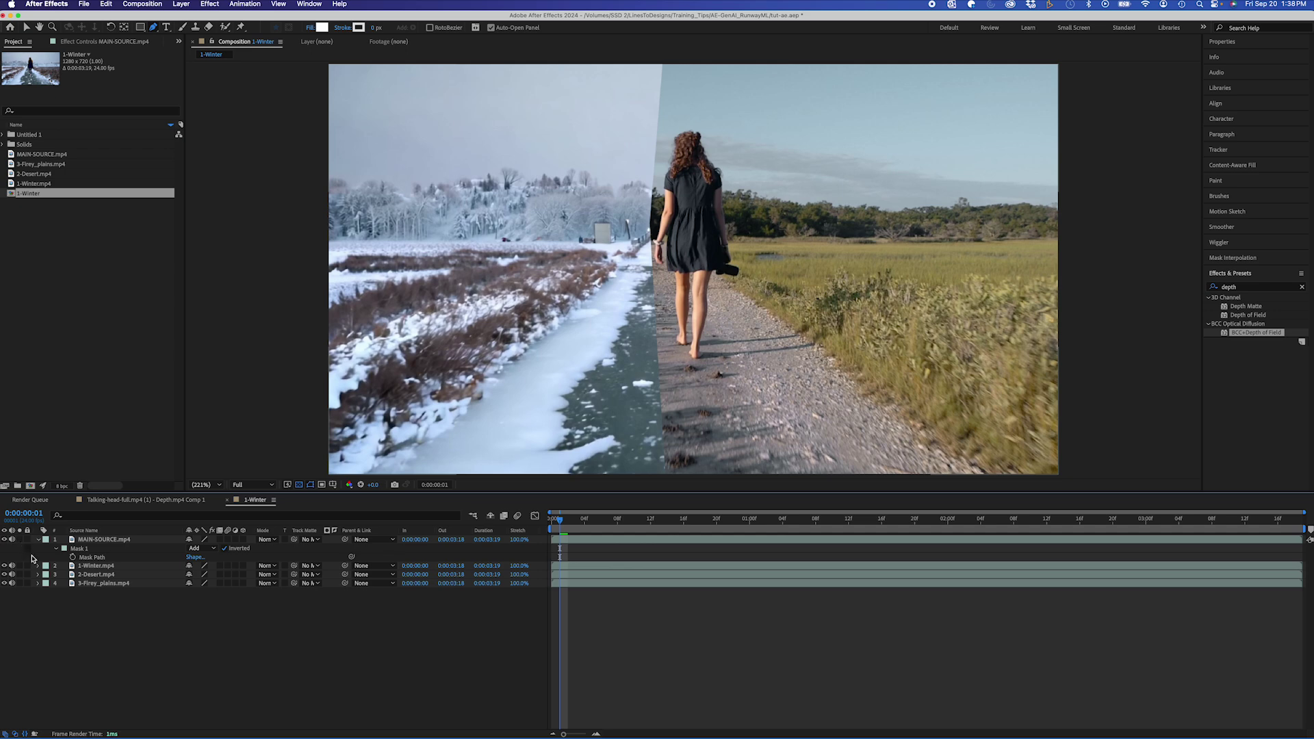
pyautogui.click(89, 539)
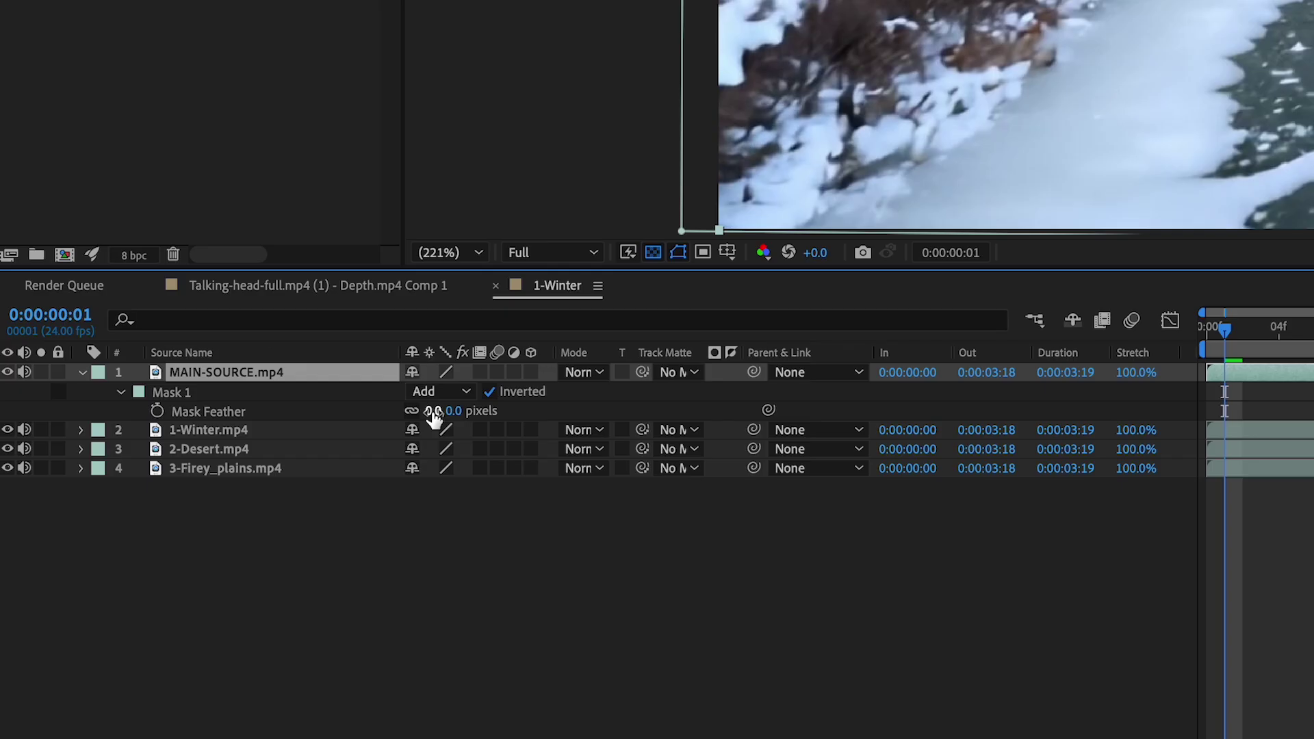
pyautogui.moveTo(199, 558); pyautogui.dragTo(230, 557)
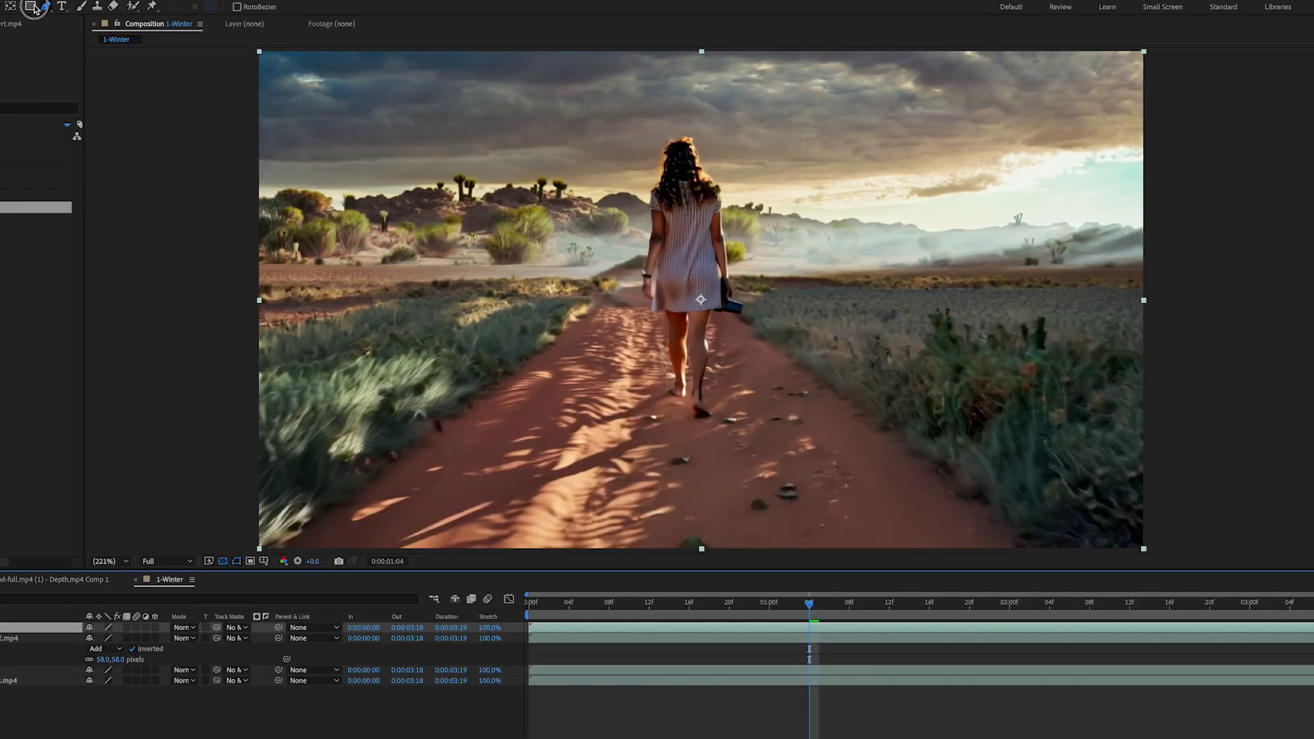
# Step: Mask the desert layer to its upper-left region and move 3-Firey_plains.mp4 to the top
pyautogui.moveTo(243, 53); pyautogui.dragTo(639, 270)
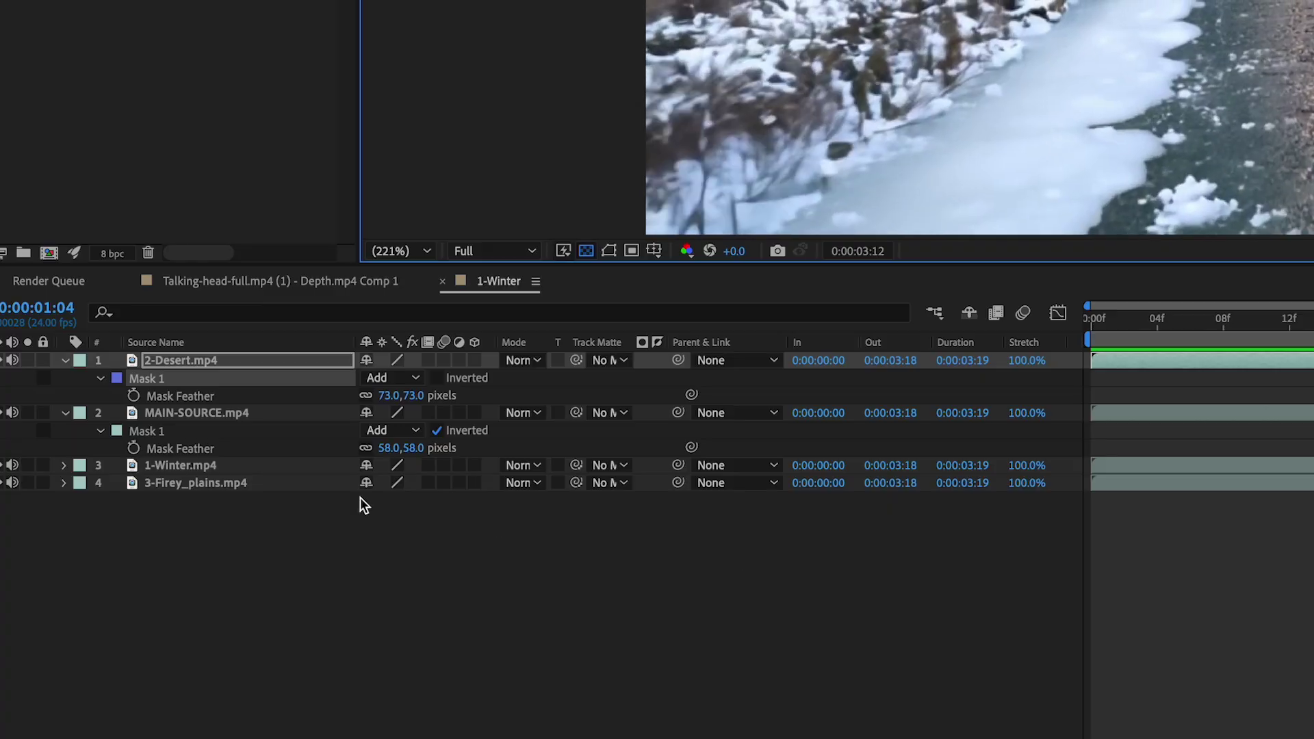
pyautogui.moveTo(182, 482); pyautogui.dragTo(188, 356)
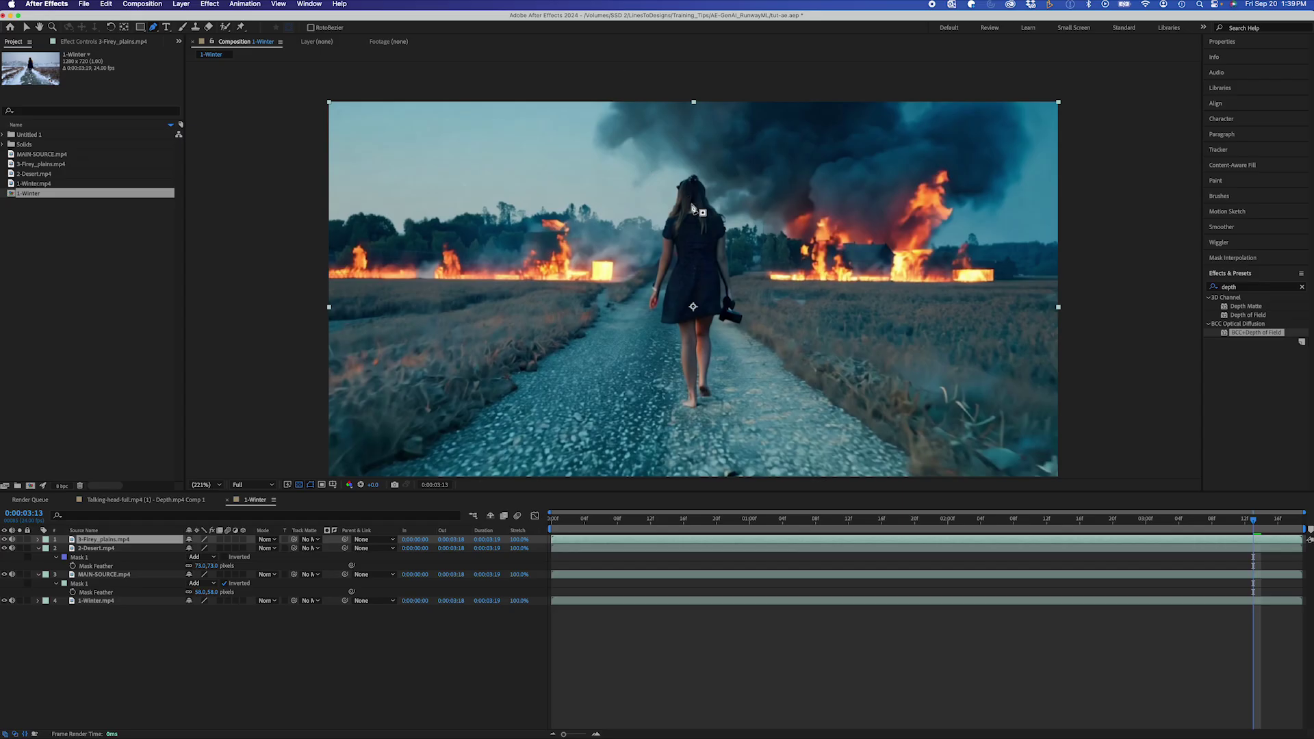
pyautogui.click(582, 92)
# Step: Draw a closed Pen mask around the fire on 3-Firey_plains.mp4
pyautogui.click(1028, 291)
pyautogui.click(1074, 281)
pyautogui.click(1075, 85)
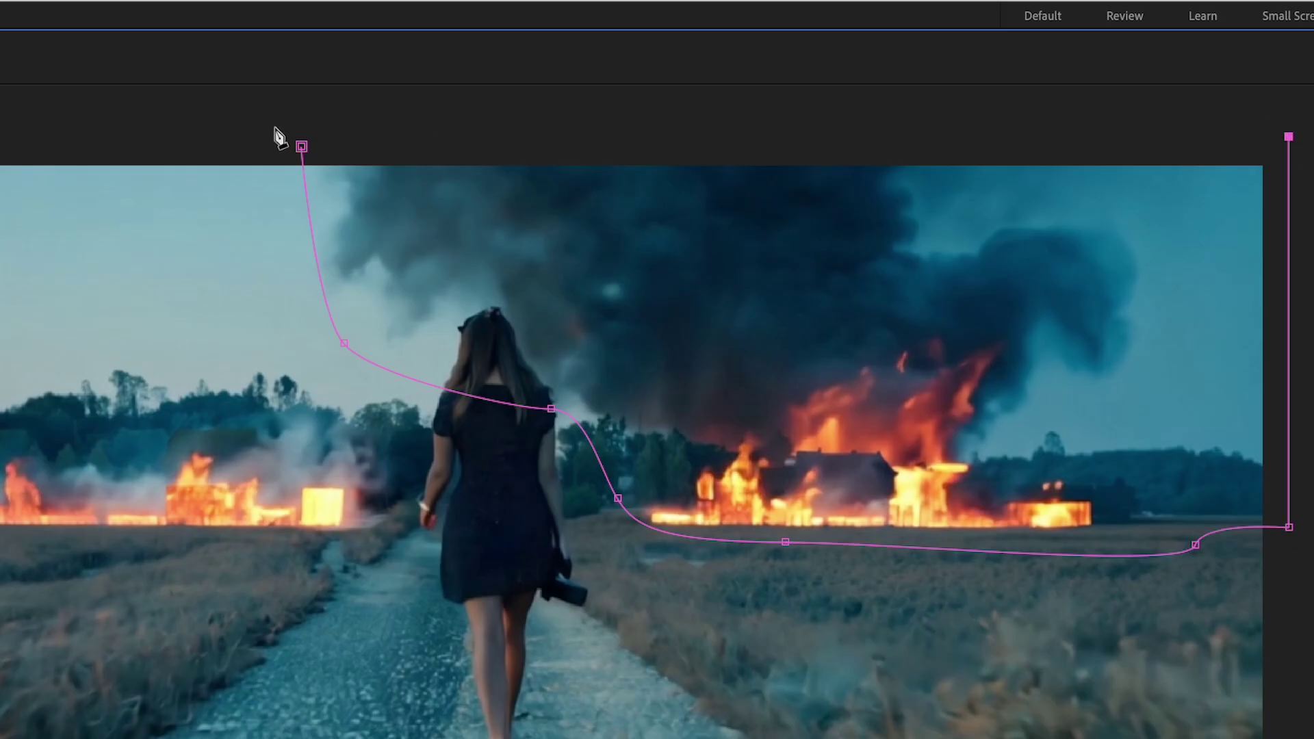
pyautogui.click(569, 83)
pyautogui.click(582, 92)
# Step: Pull the fire mask's left vertices outward to widen the desert reveal, previewing the blend
pyautogui.moveTo(570, 83); pyautogui.dragTo(612, 70)
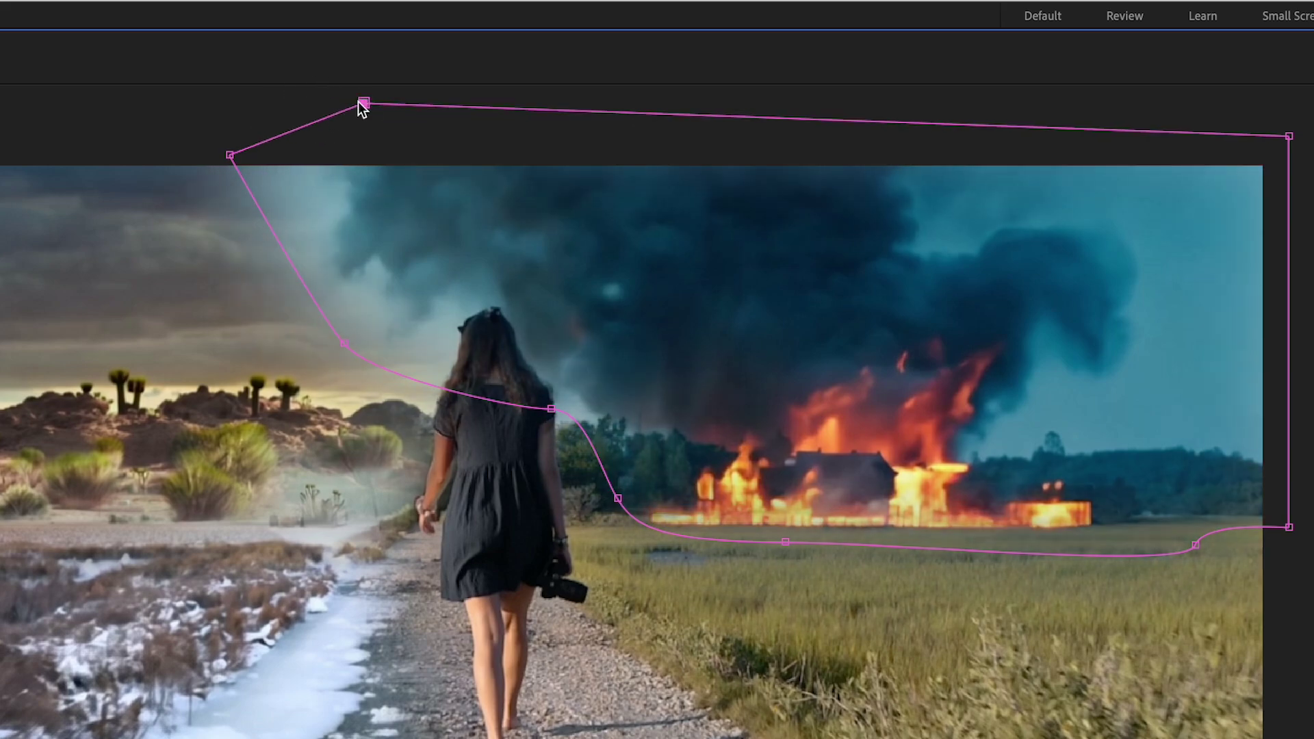
pyautogui.moveTo(230, 155); pyautogui.dragTo(7, 144)
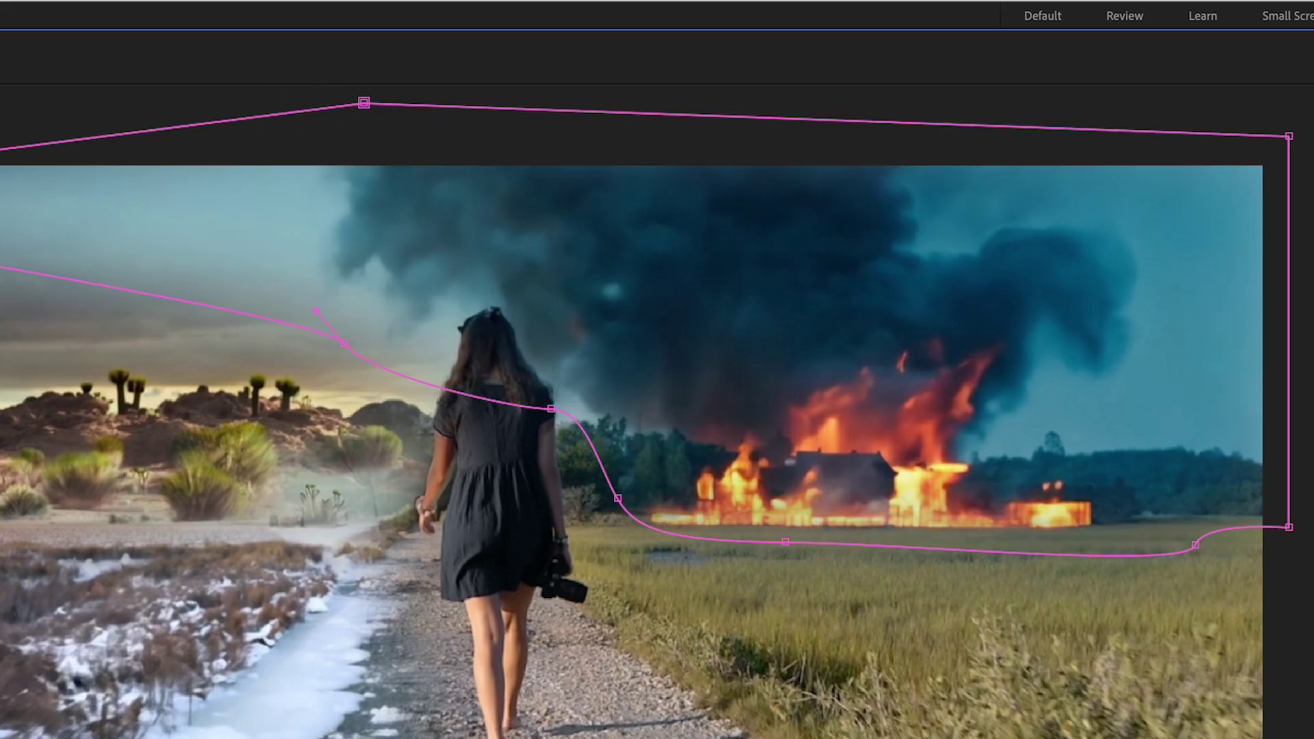
pyautogui.moveTo(344, 344); pyautogui.dragTo(41, 404)
pyautogui.press('space')
pyautogui.press('space')
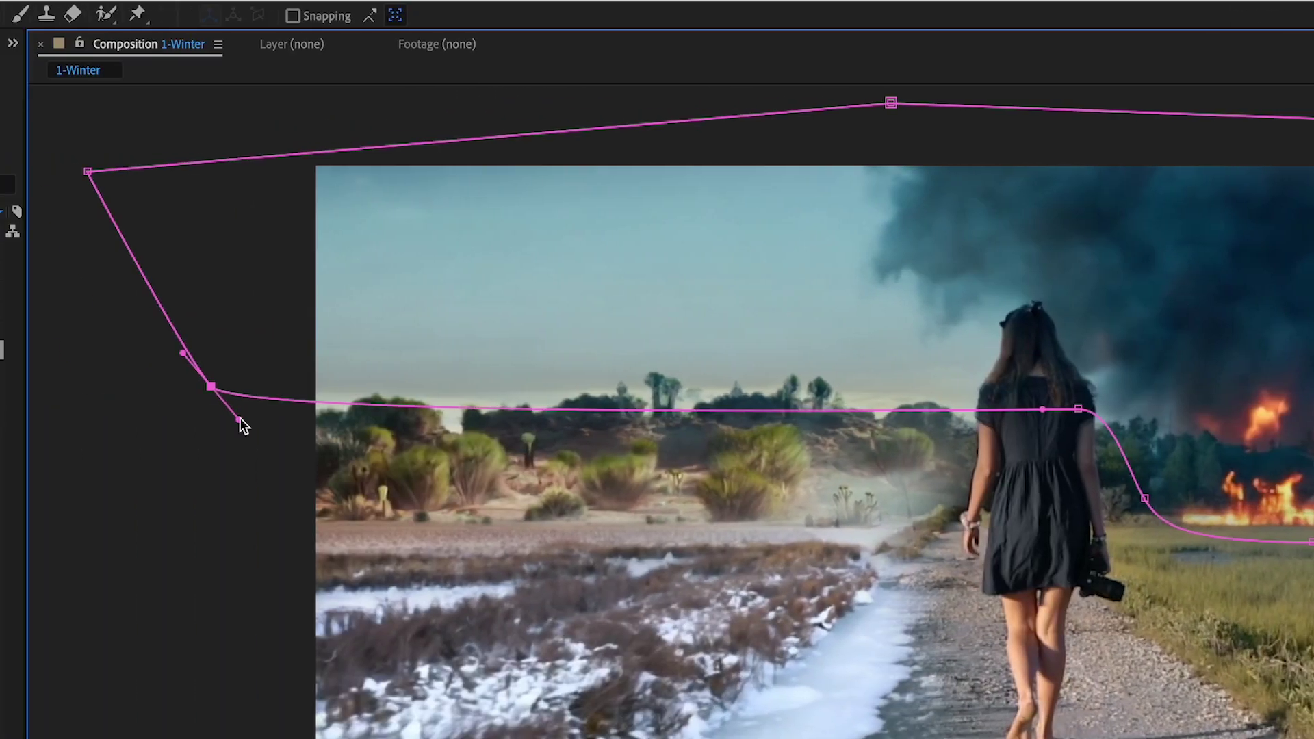
pyautogui.moveTo(233, 421); pyautogui.dragTo(195, 336)
pyautogui.press('space')
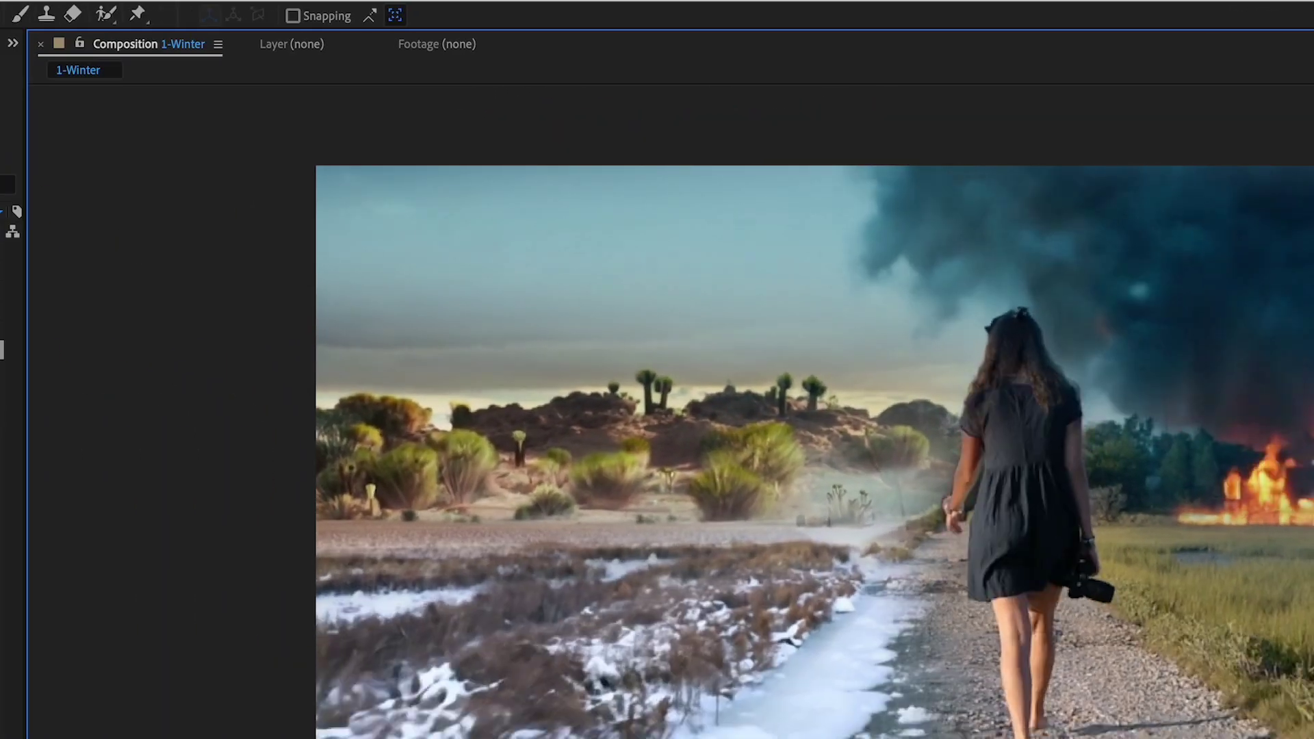
pyautogui.press('space')
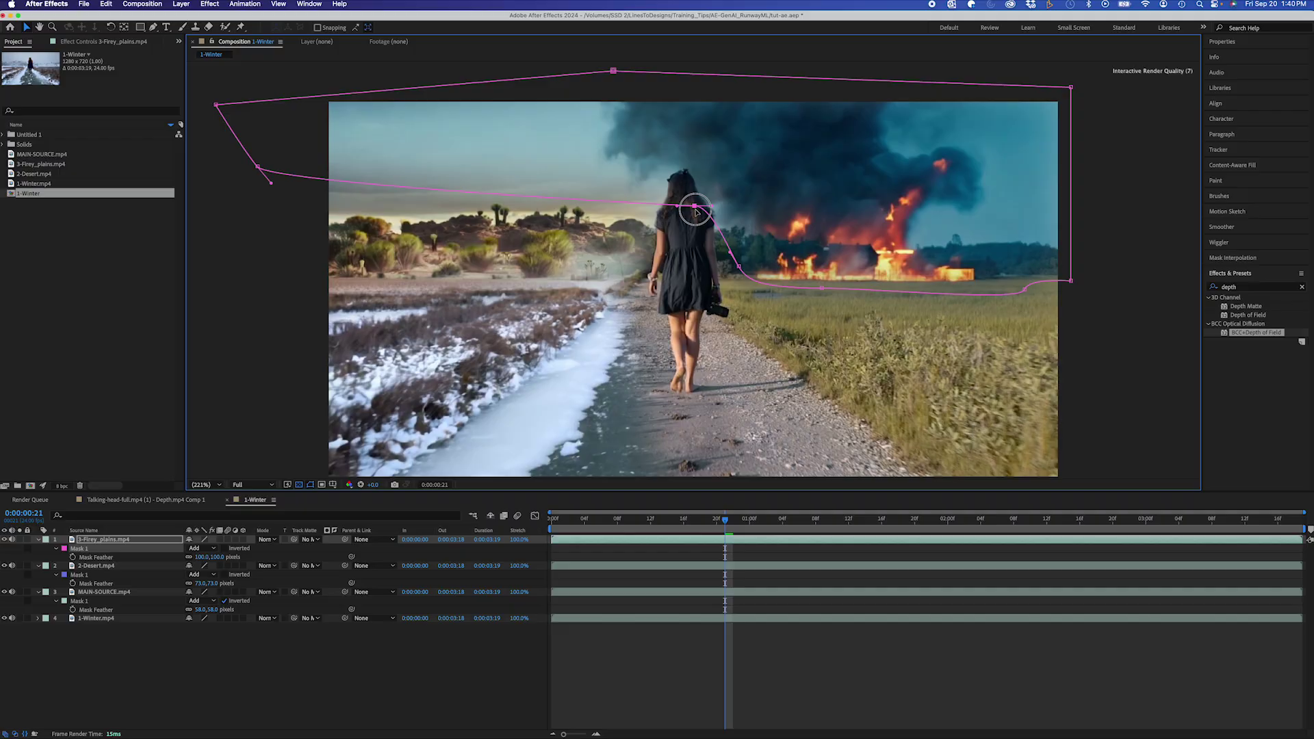
pyautogui.press('space')
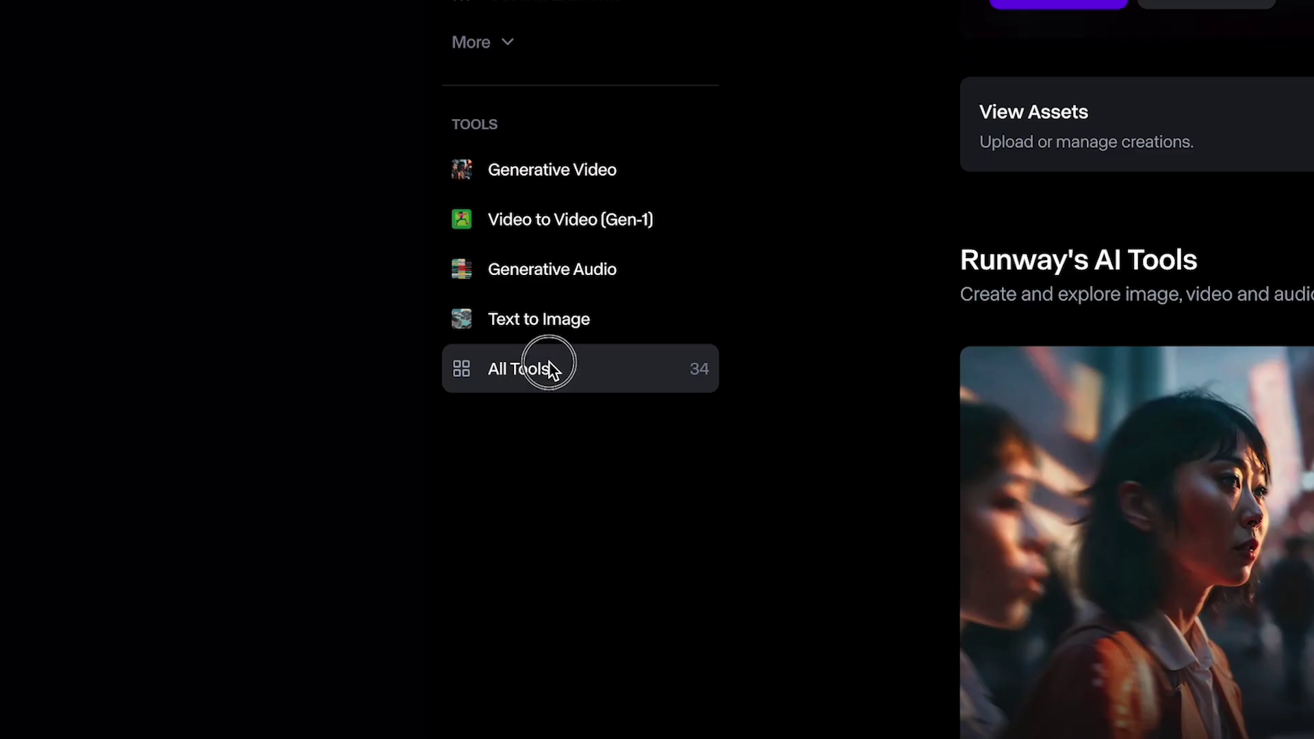
pyautogui.click(549, 363)
pyautogui.scroll(-5, 323, 404)
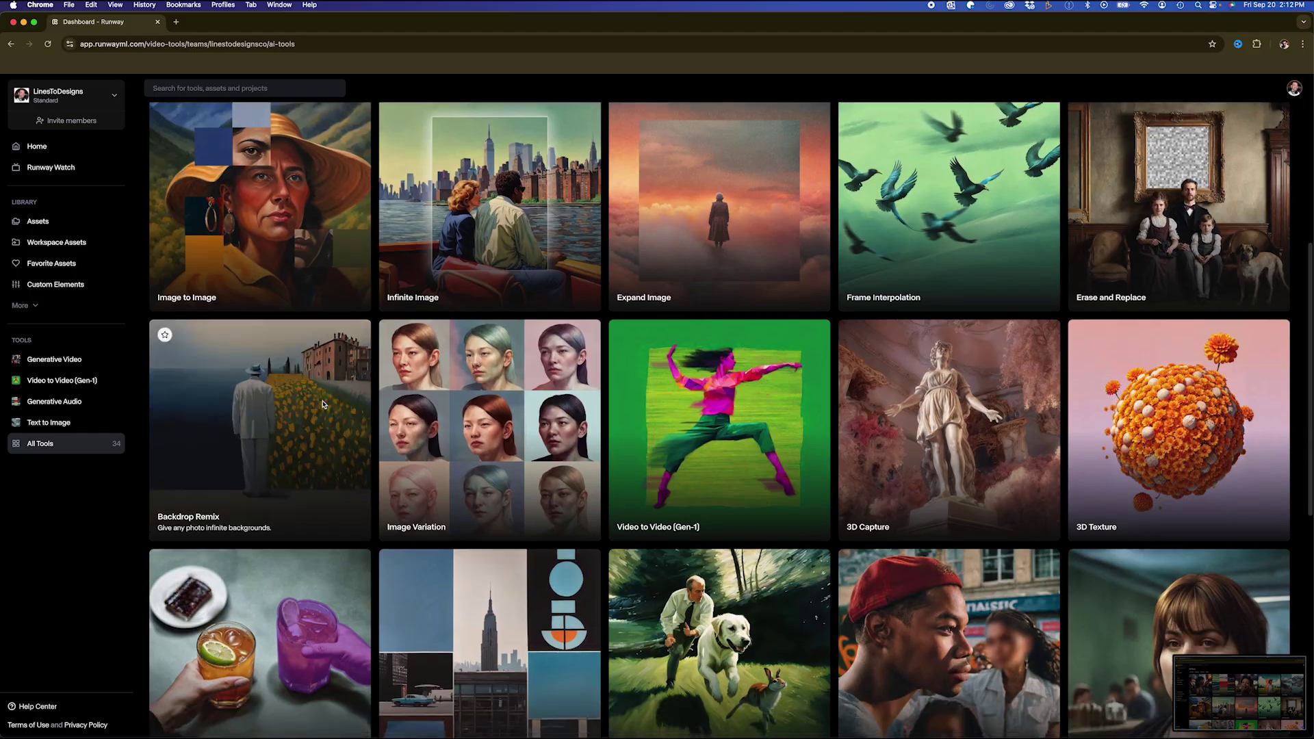
pyautogui.scroll(-2, 323, 403)
pyautogui.click(305, 641)
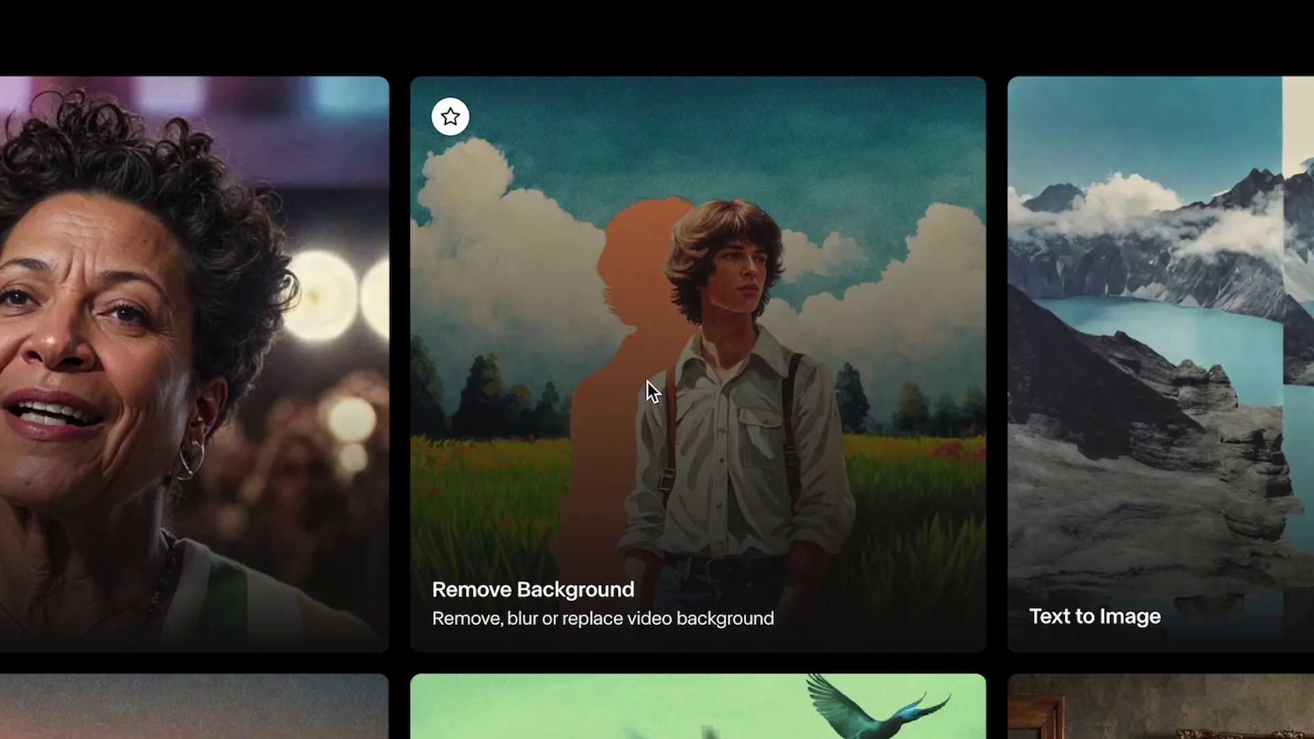
# Step: Remove the woman's background in Runway for a 1080p MP4 export, then key out the green with Keylight
pyautogui.click(647, 377)
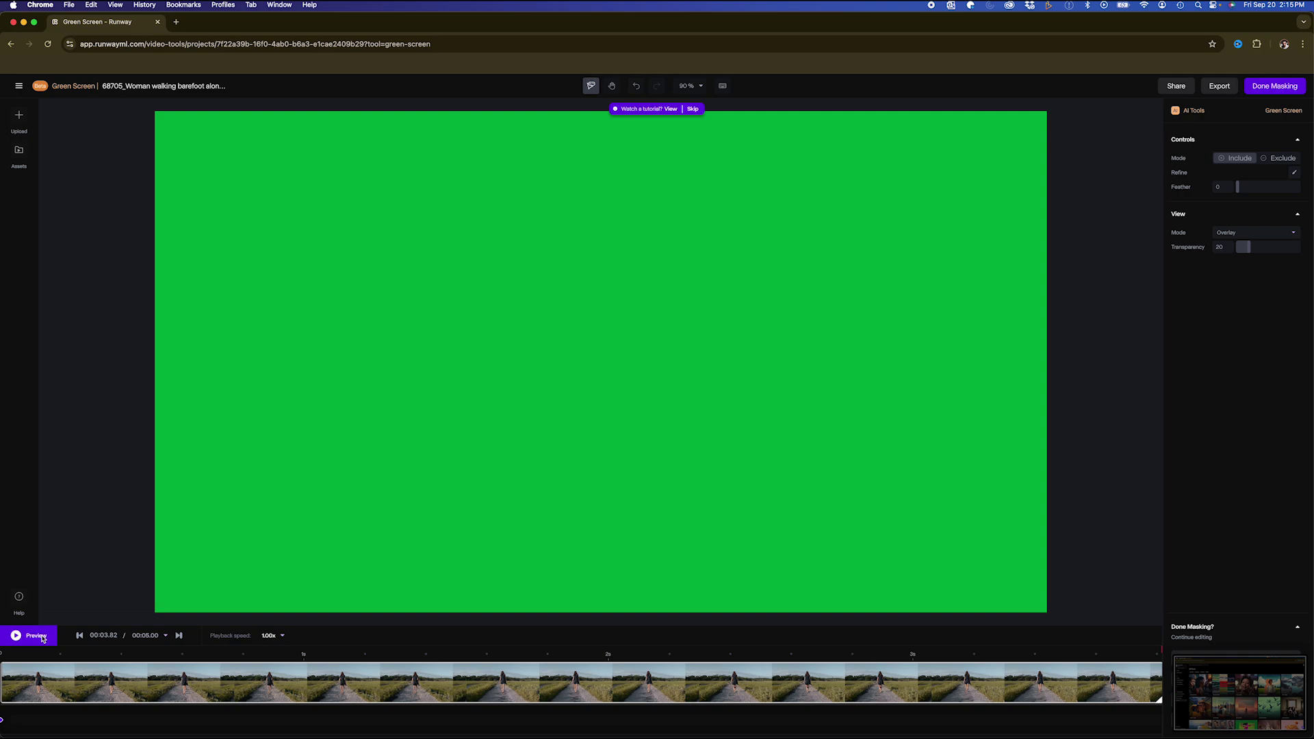
pyautogui.click(1289, 85)
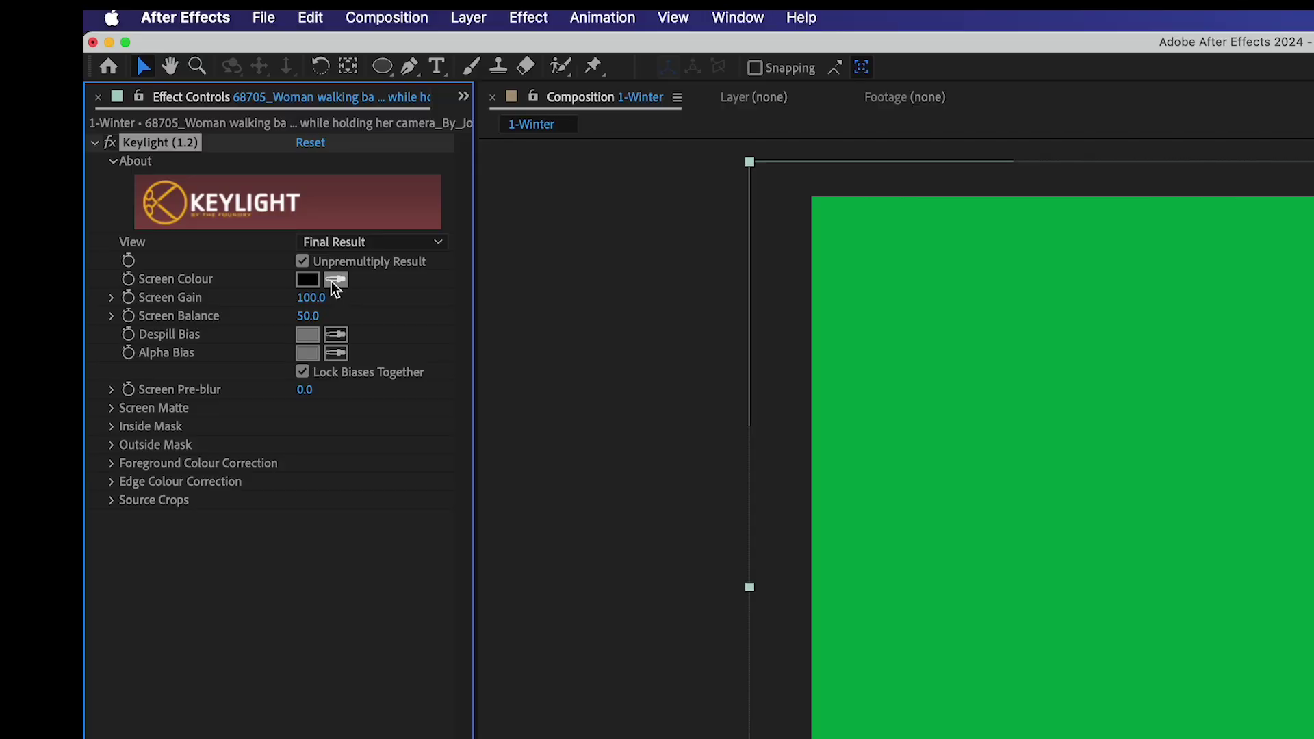
pyautogui.click(336, 281)
pyautogui.click(1313, 425)
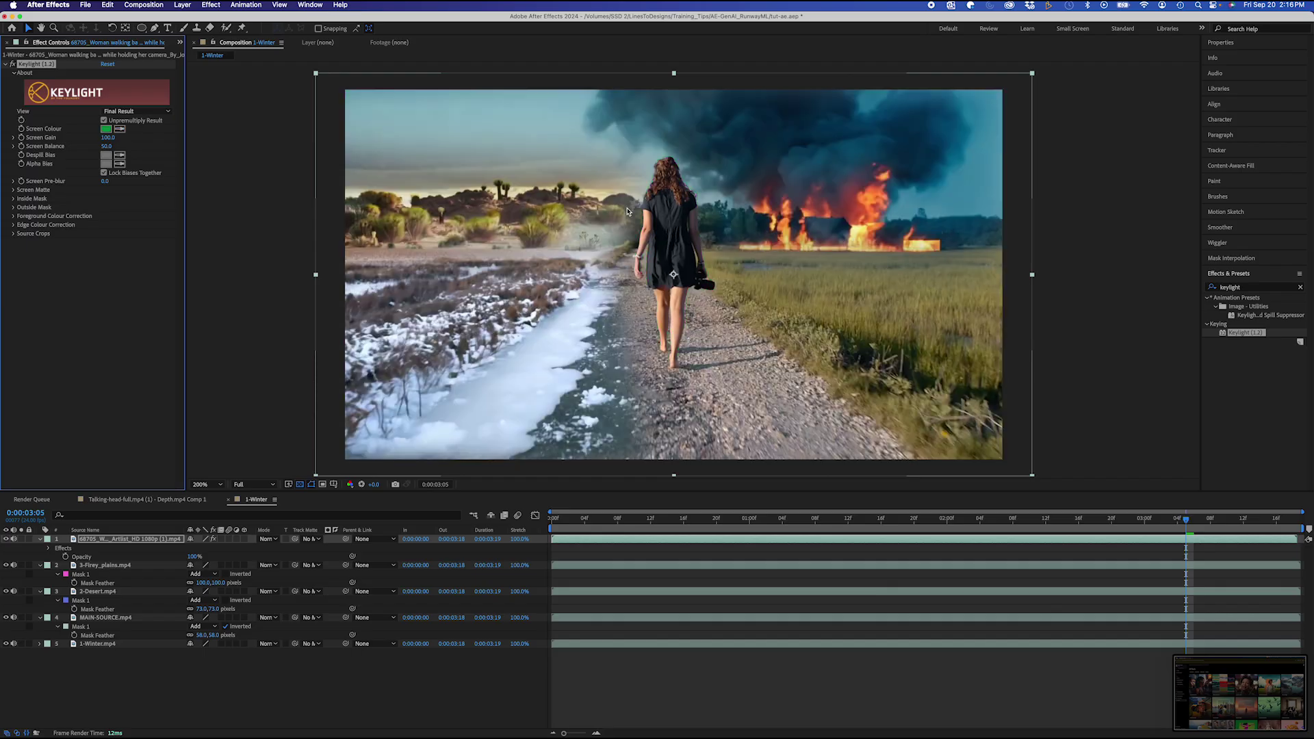